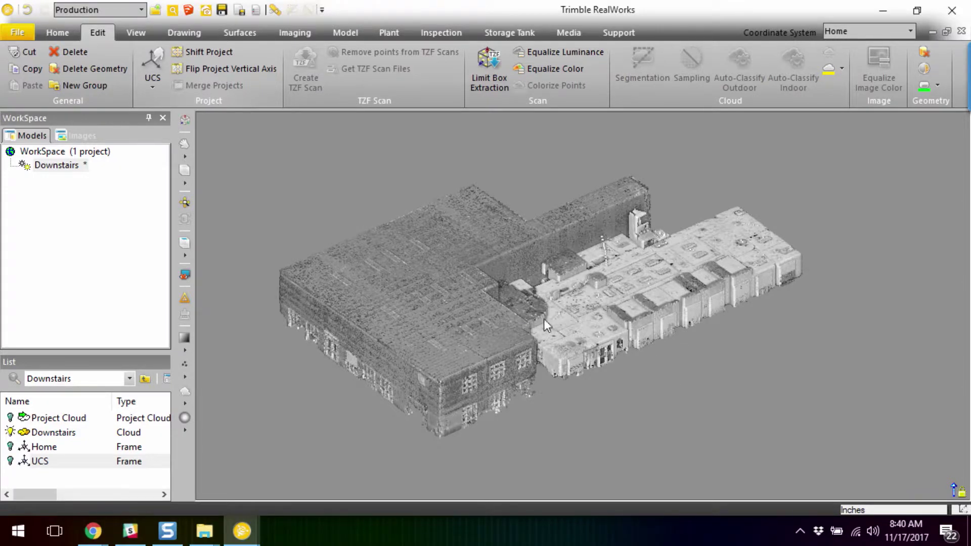
Pan and orbit the building point cloud, then raise the splitter to enlarge the List panel
middle_drag(517, 305, 516, 326)
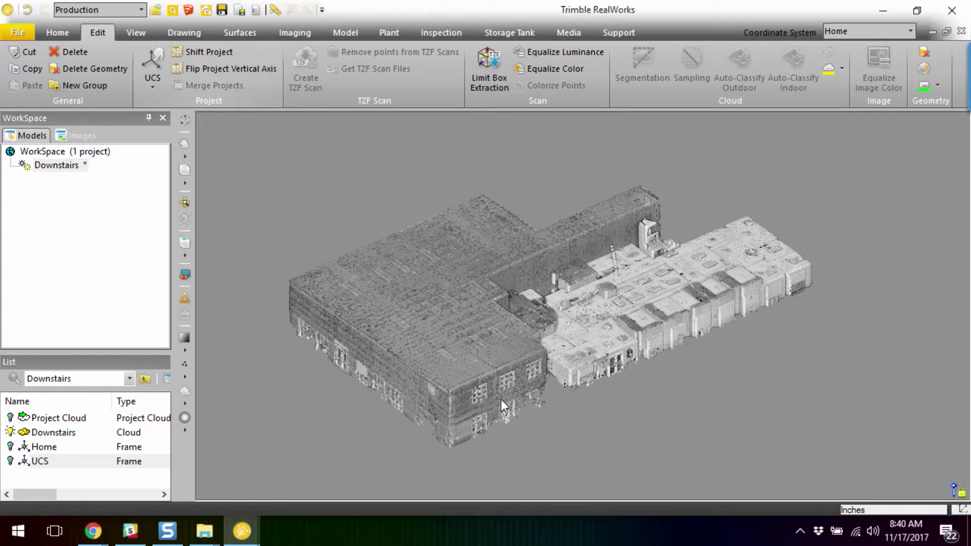
scroll(549, 386, up, 3)
scroll(549, 385, down, 2)
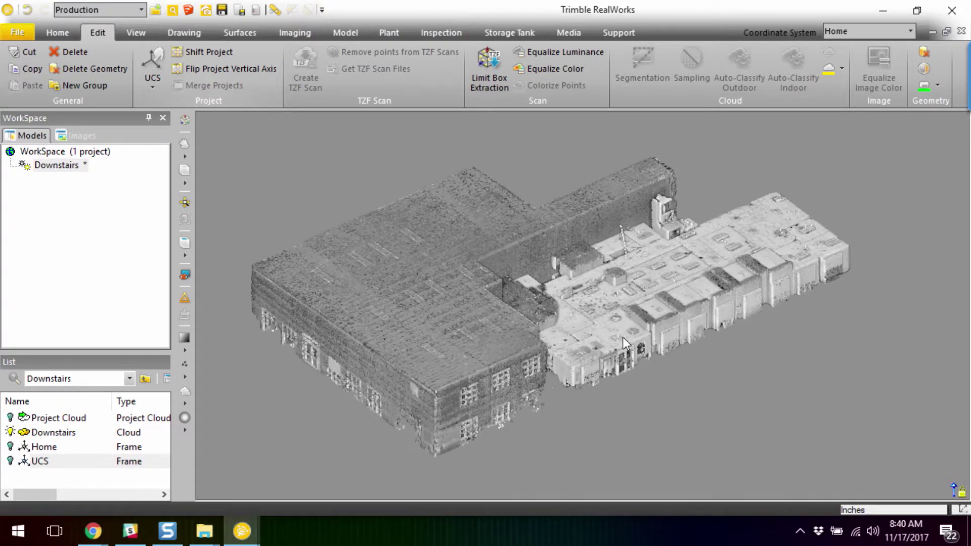
drag(629, 321, 580, 343)
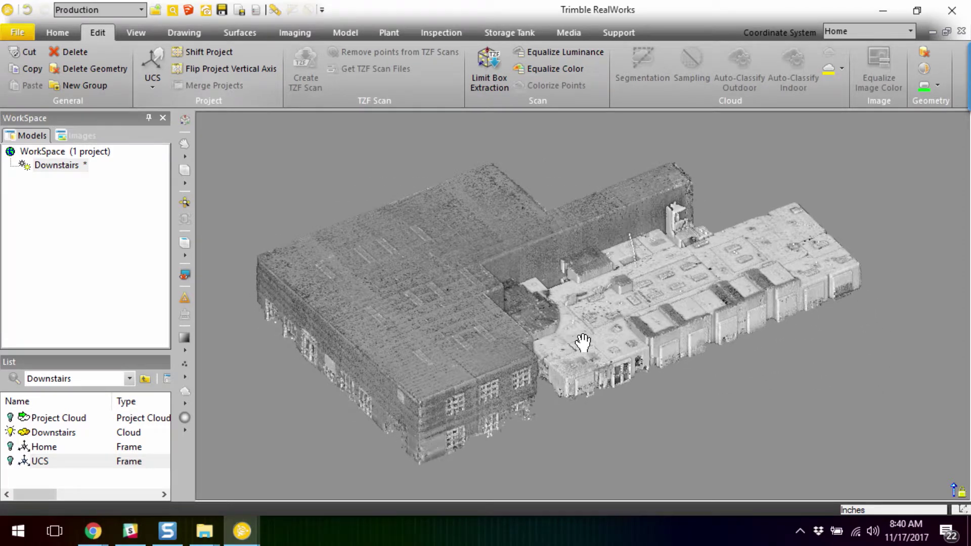
drag(583, 343, 580, 346)
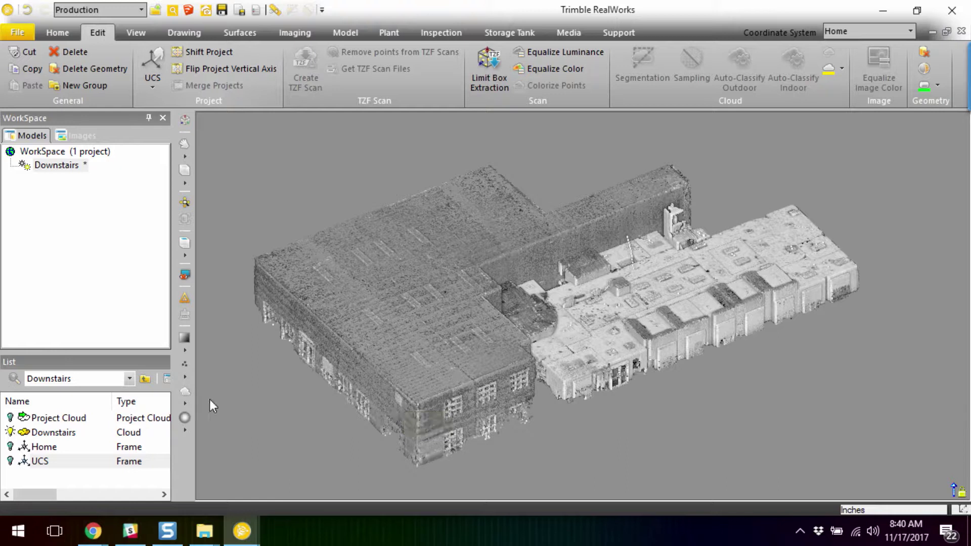
drag(130, 352, 130, 321)
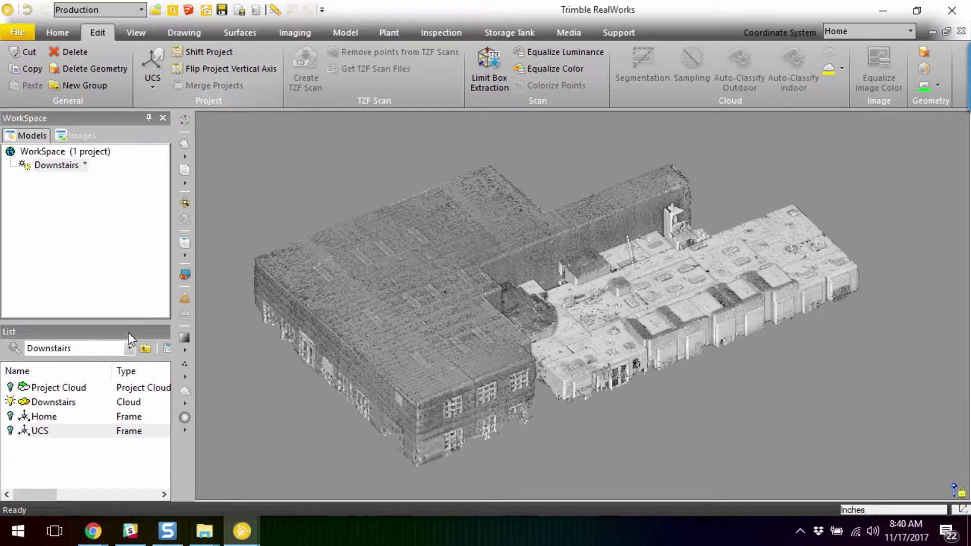
Switch to Top view, select the Downstairs cloud and launch Segmentation from the Edit ribbon
click(185, 246)
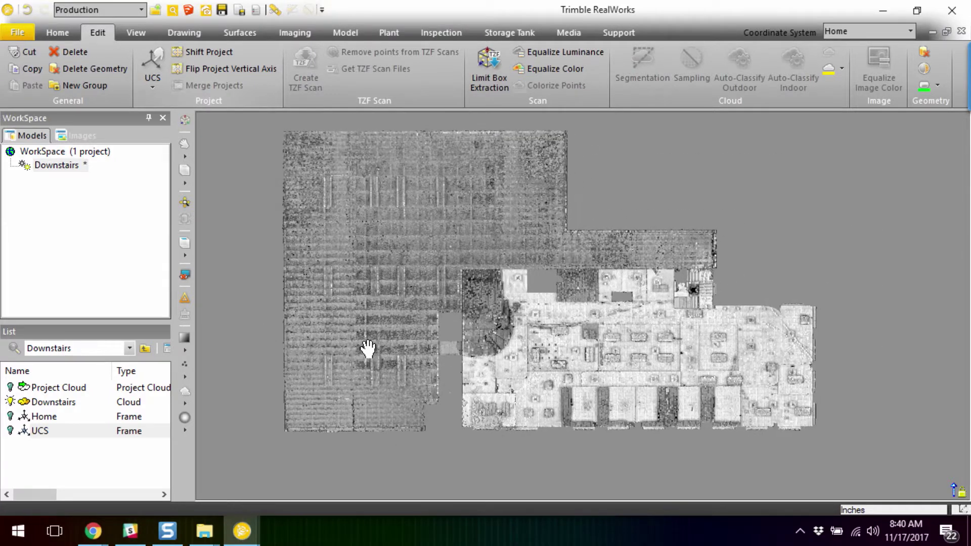
click(55, 404)
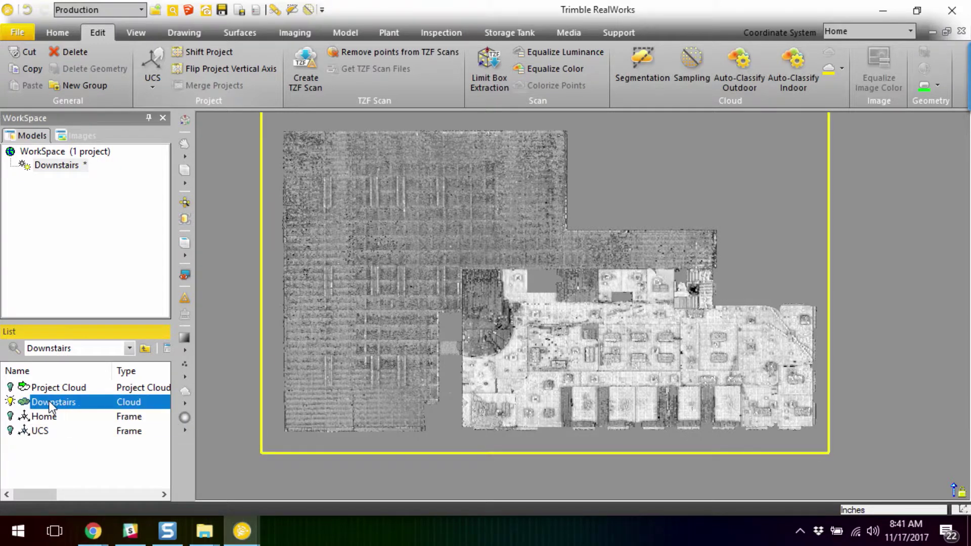
click(639, 59)
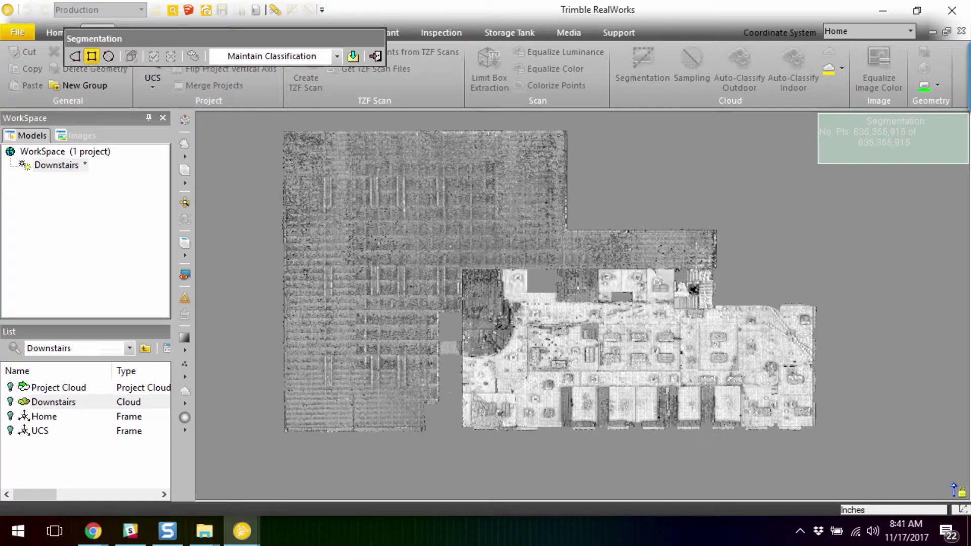
Fence the lighter office section with a rectangle and keep only the points inside
scroll(581, 379, up, 5)
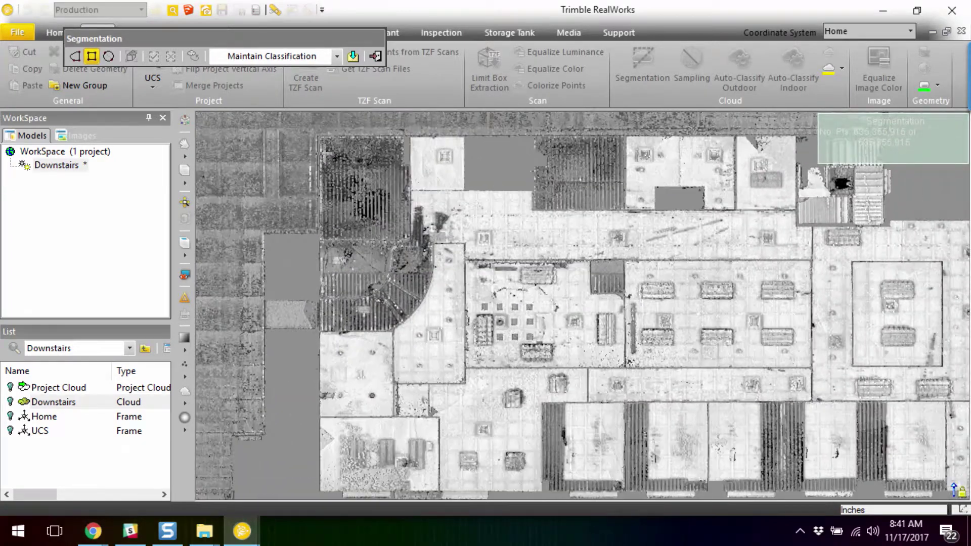
scroll(324, 152, up, 5)
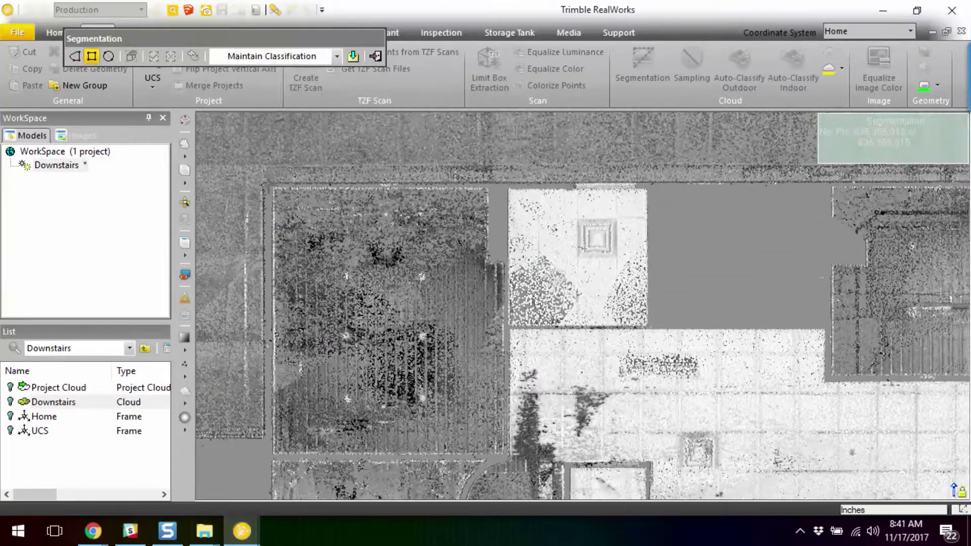
click(266, 184)
scroll(387, 303, down, 3)
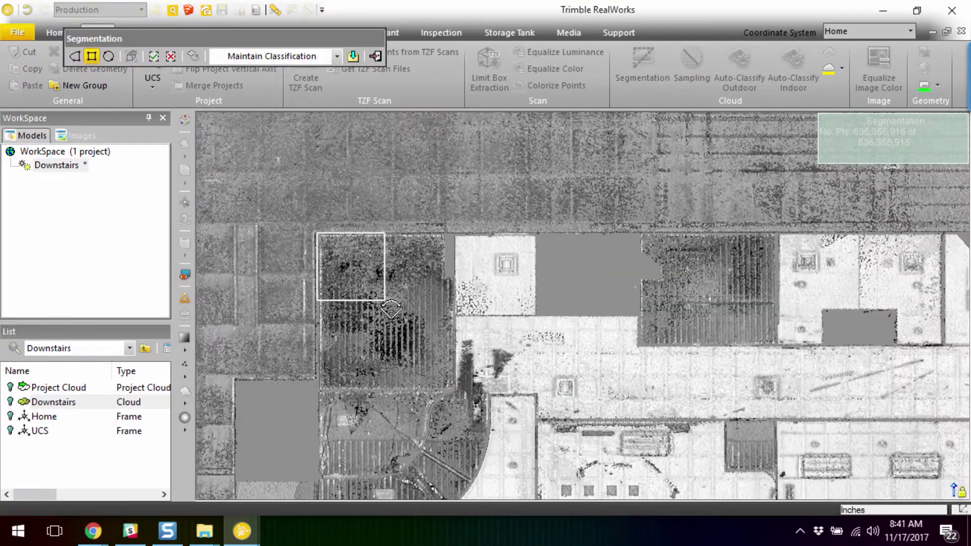
scroll(342, 225, down, 6)
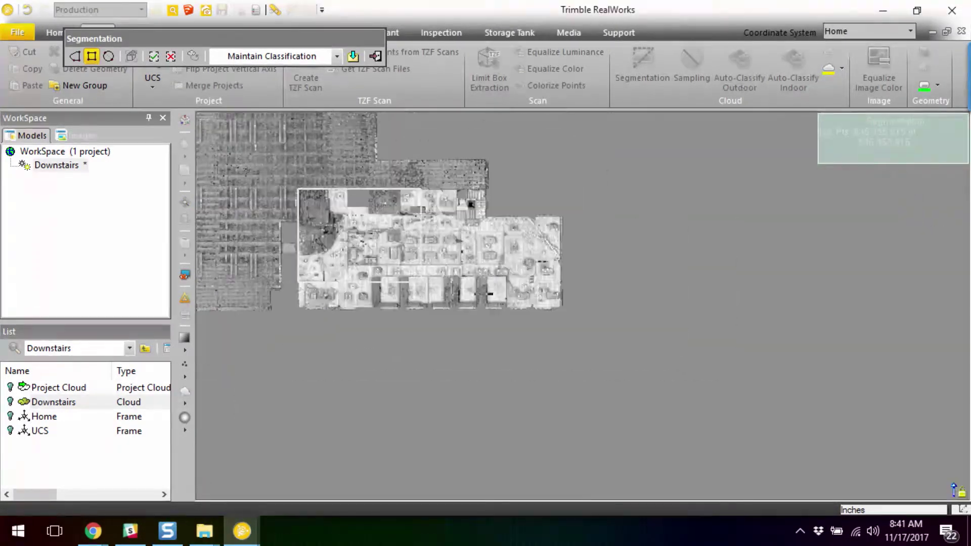
click(576, 321)
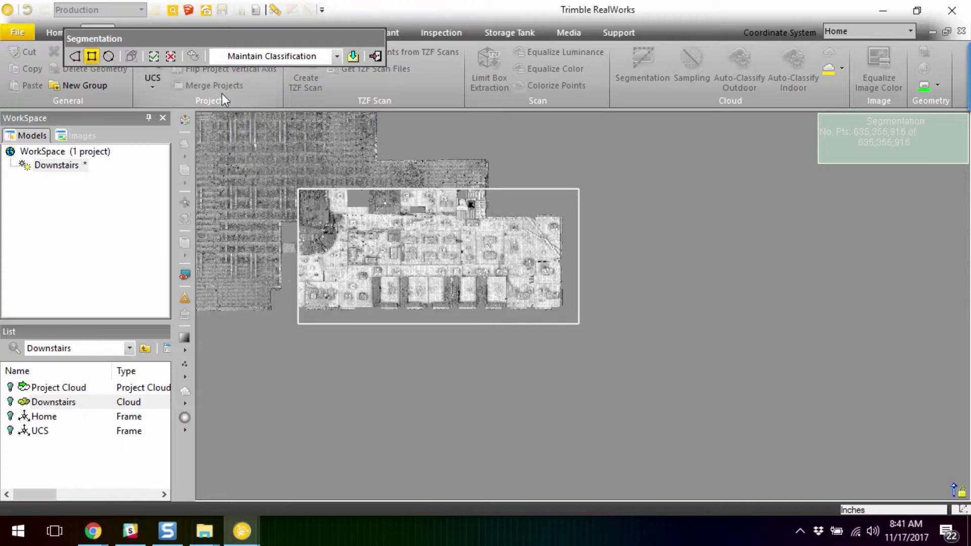
click(153, 57)
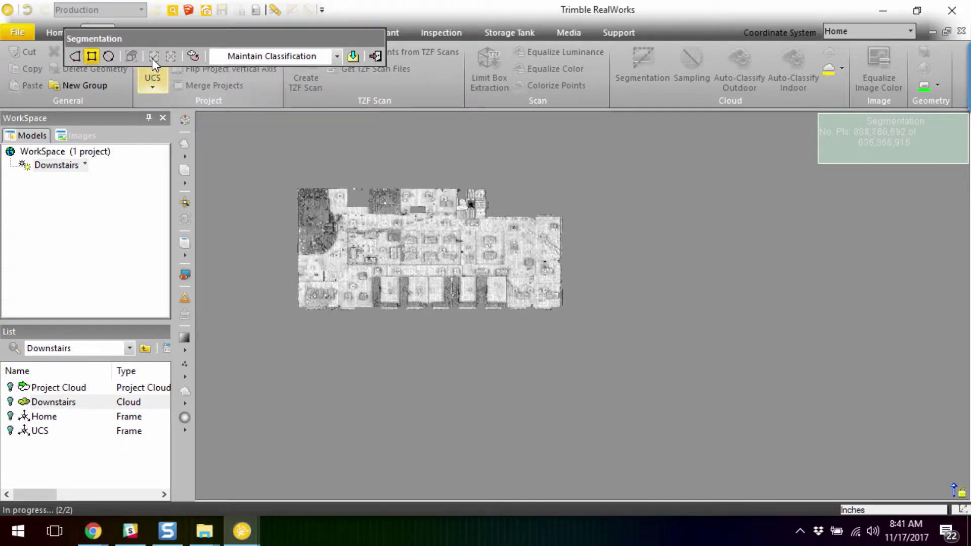
Pan and tilt the remaining office points into a centred 3D view
middle_drag(390, 304, 487, 353)
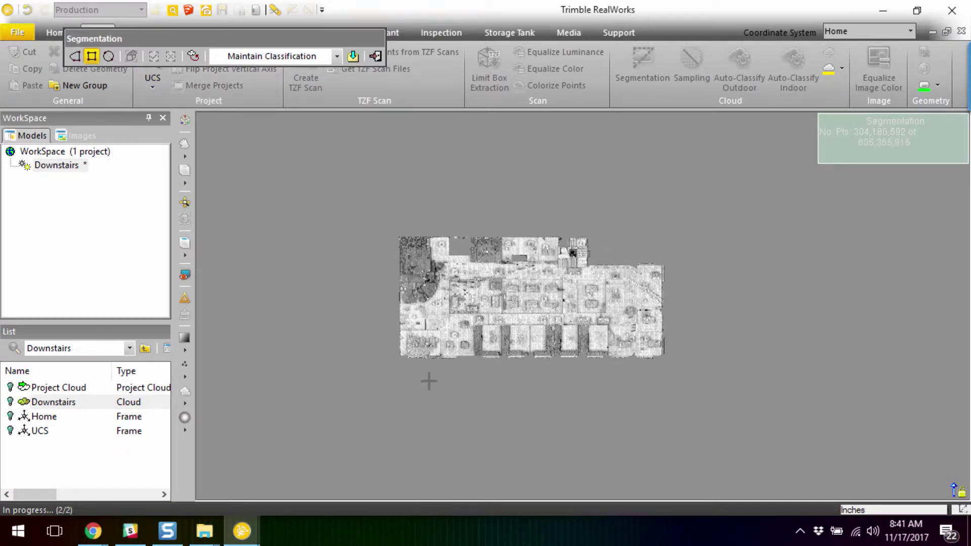
drag(451, 384, 517, 327)
middle_drag(468, 374, 609, 333)
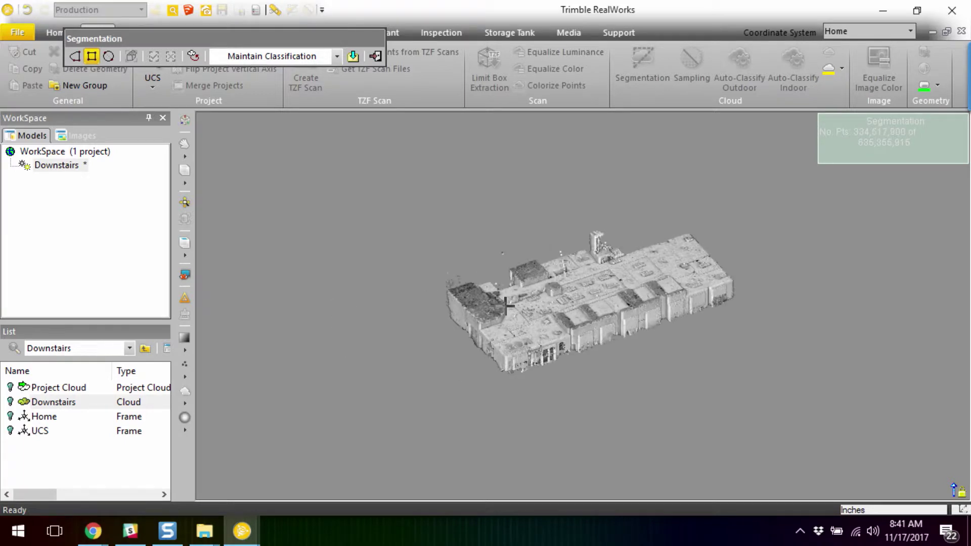
Create OBJECT49 from the office points and OBJECT50 from the warehouse points, then exit segmentation
click(353, 56)
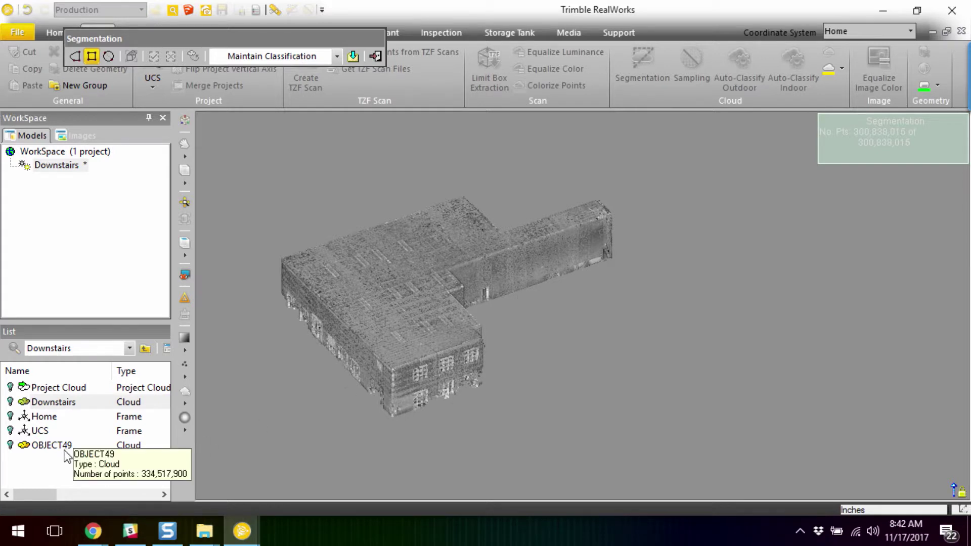
click(353, 57)
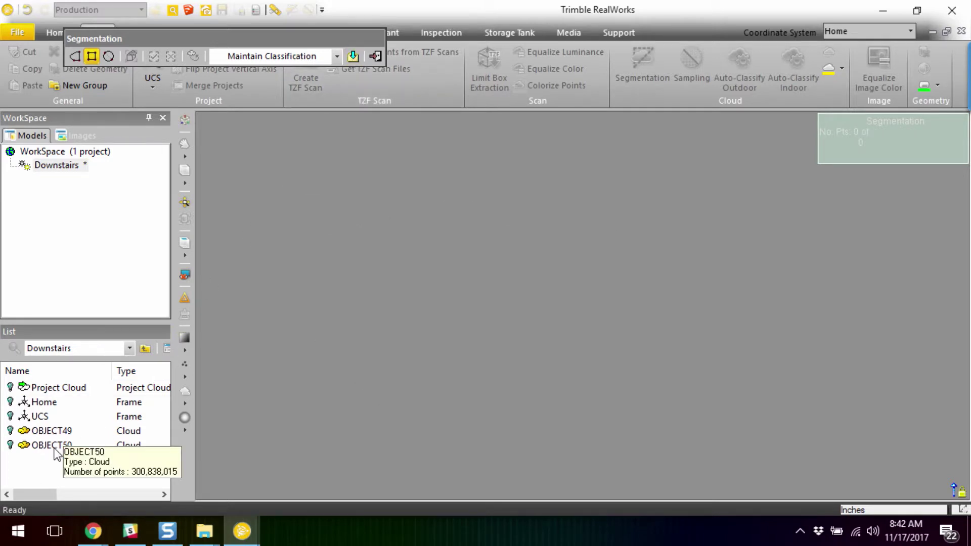
click(374, 56)
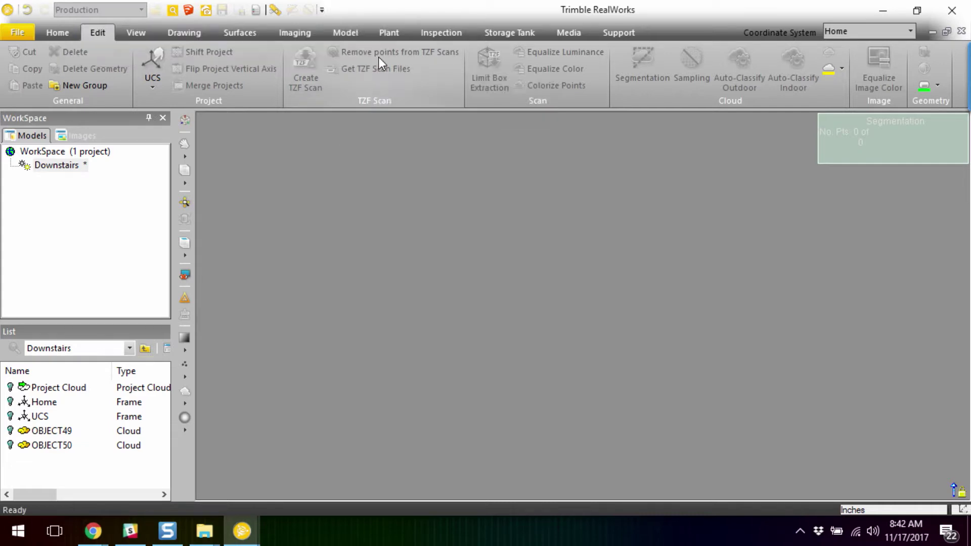
Rename the OBJECT49 cloud to 'Office'
click(65, 431)
click(65, 430)
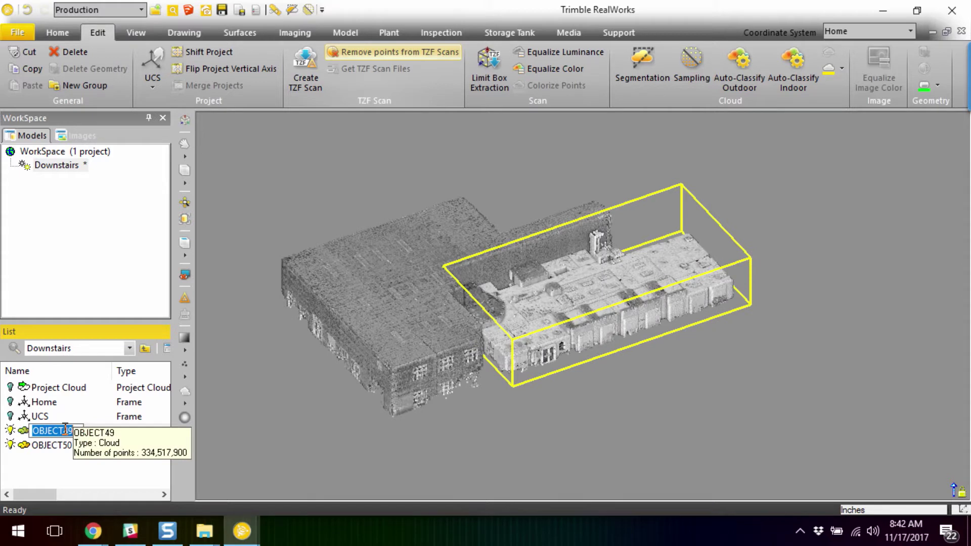
text(Office)
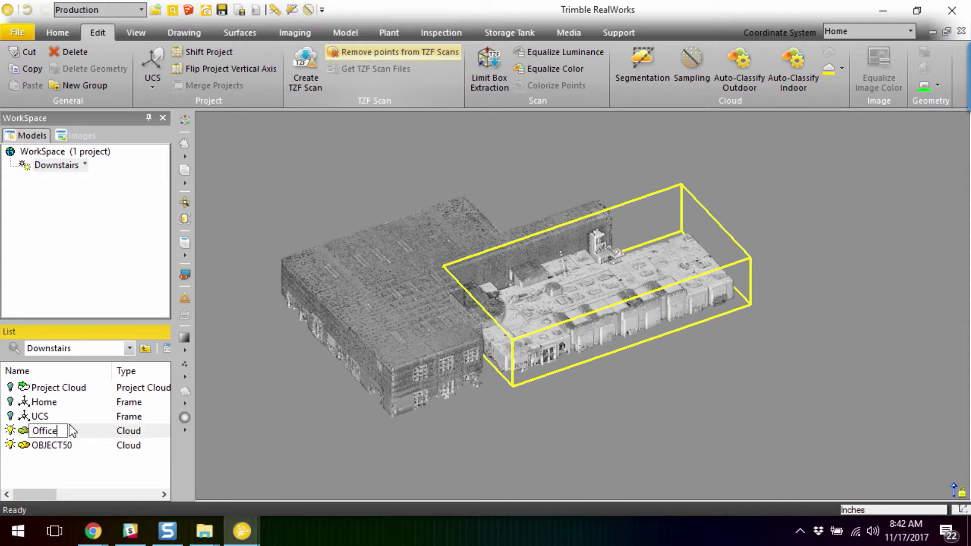
key(Return)
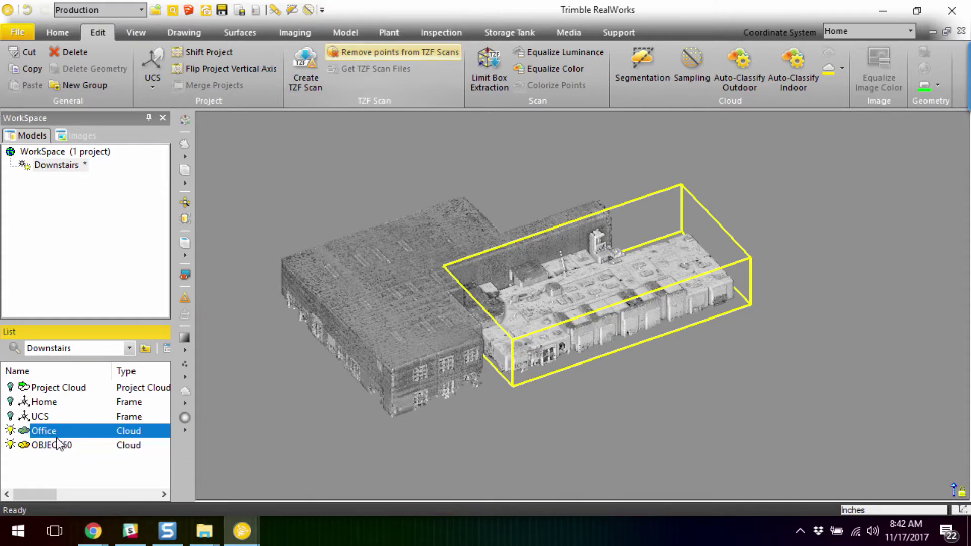
Rename the OBJECT50 cloud to 'Warehouse' and clear the list selection
click(56, 445)
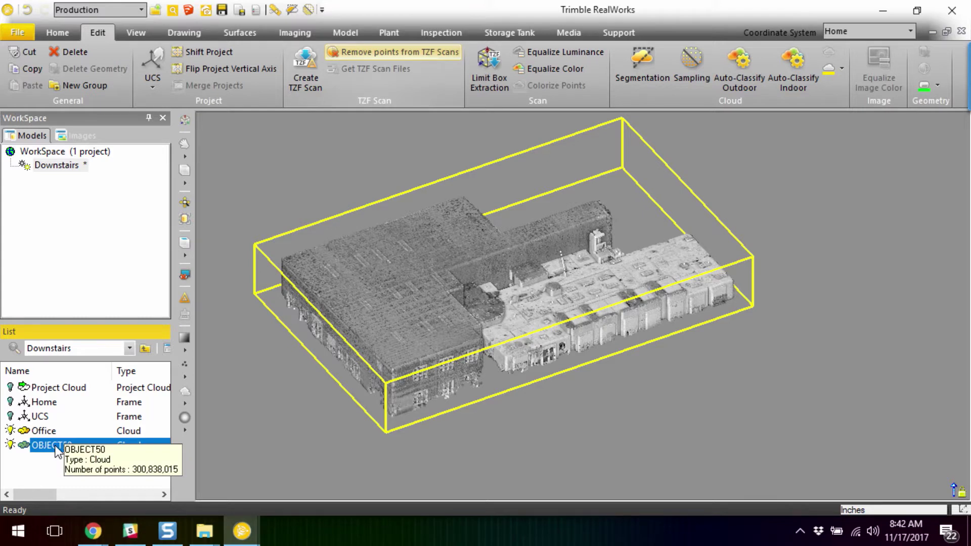
click(57, 445)
text(Wareho)
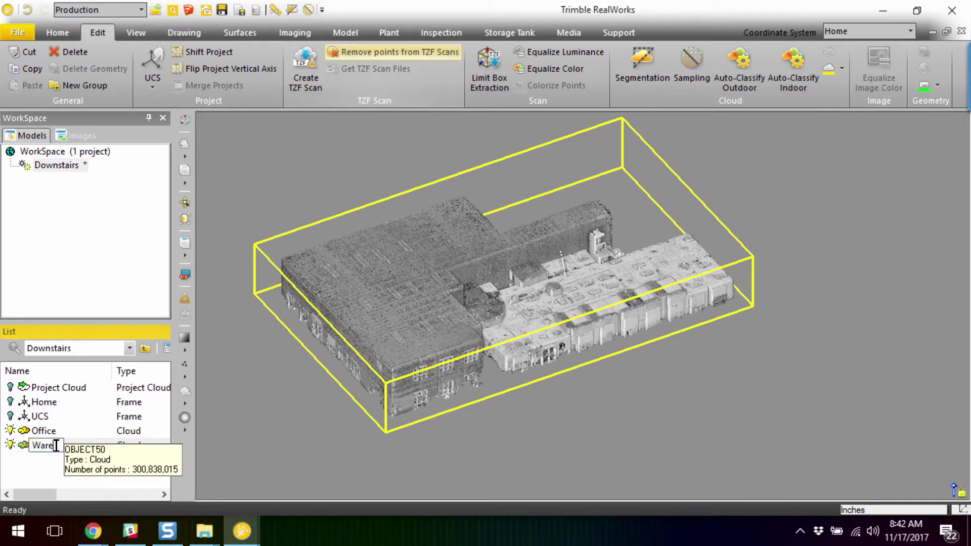
text(use)
key(Return)
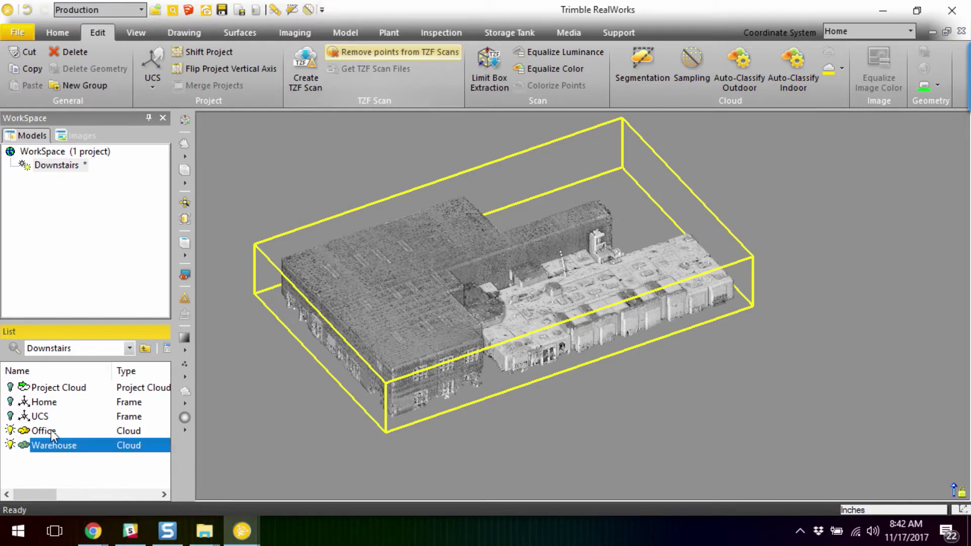
click(86, 488)
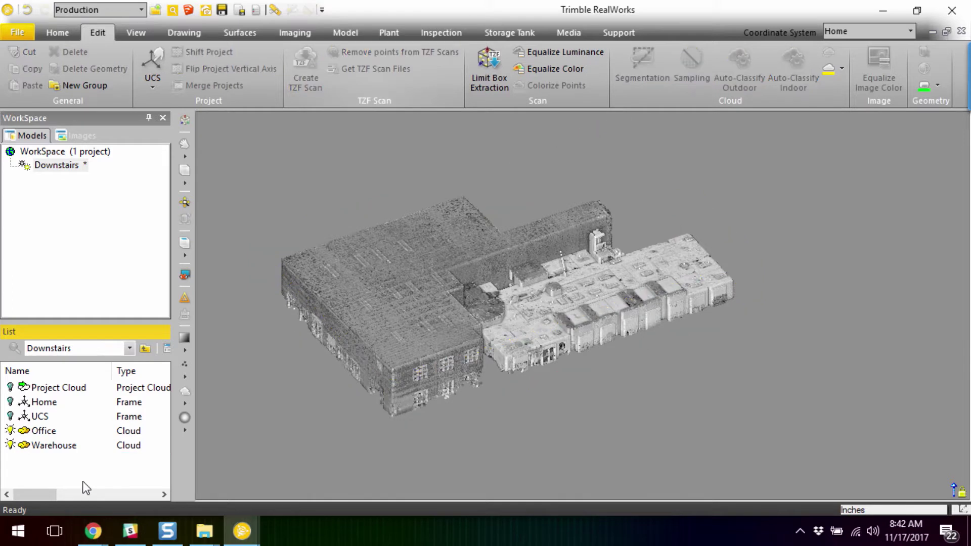
Toggle Office and Warehouse visibility to view each cloud, show both again, and select Office
click(10, 431)
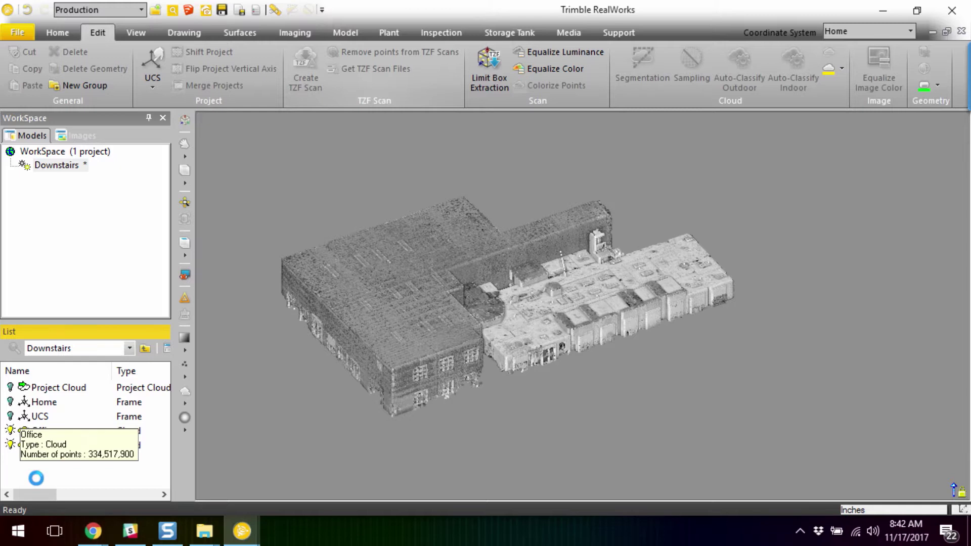
click(10, 445)
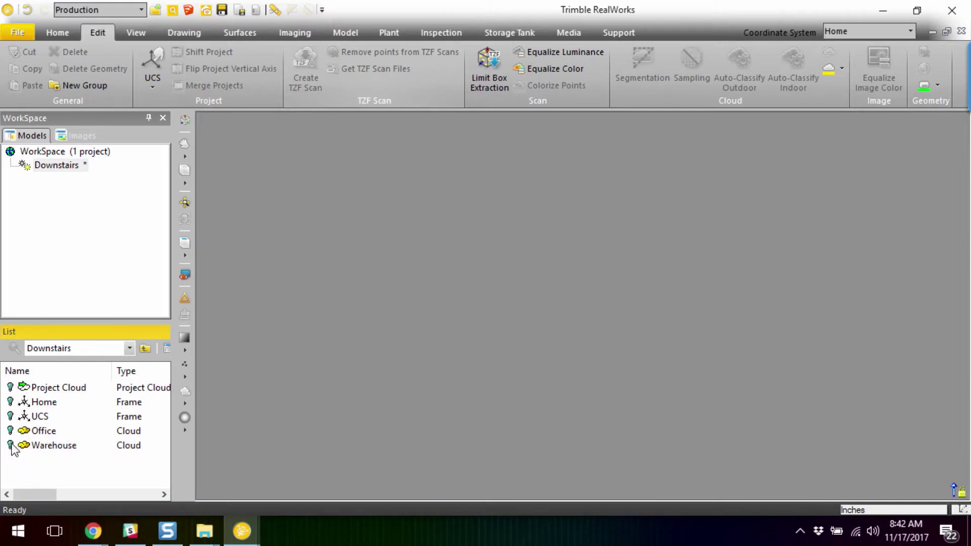
click(10, 430)
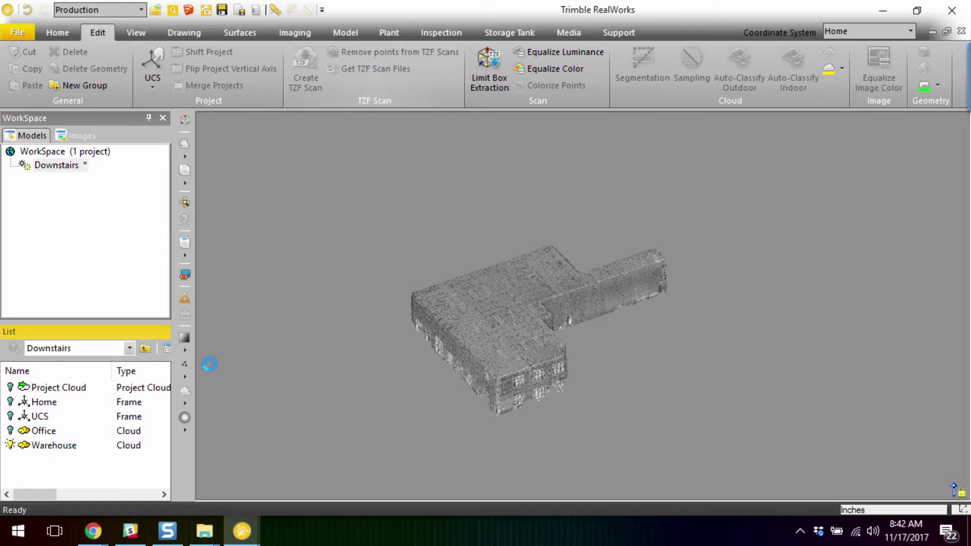
click(40, 431)
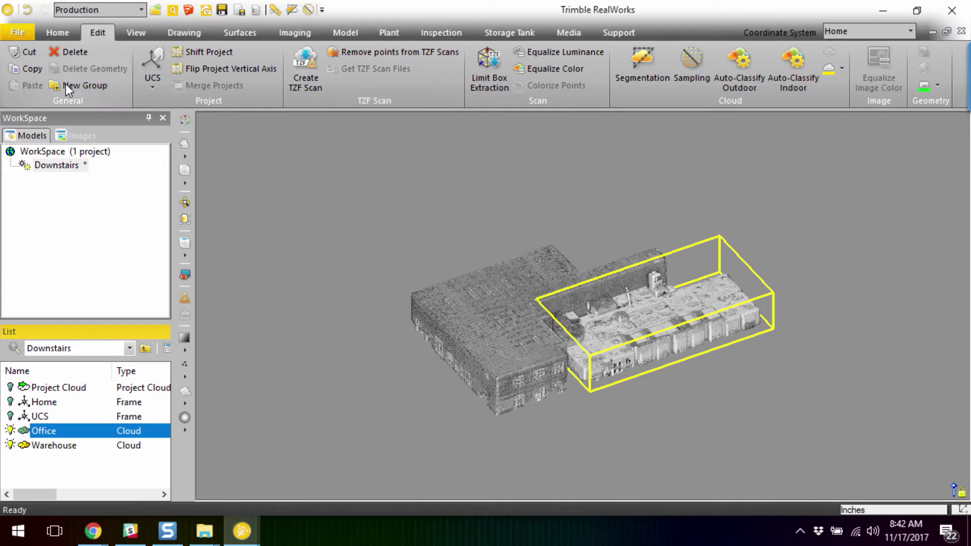
click(66, 32)
click(53, 89)
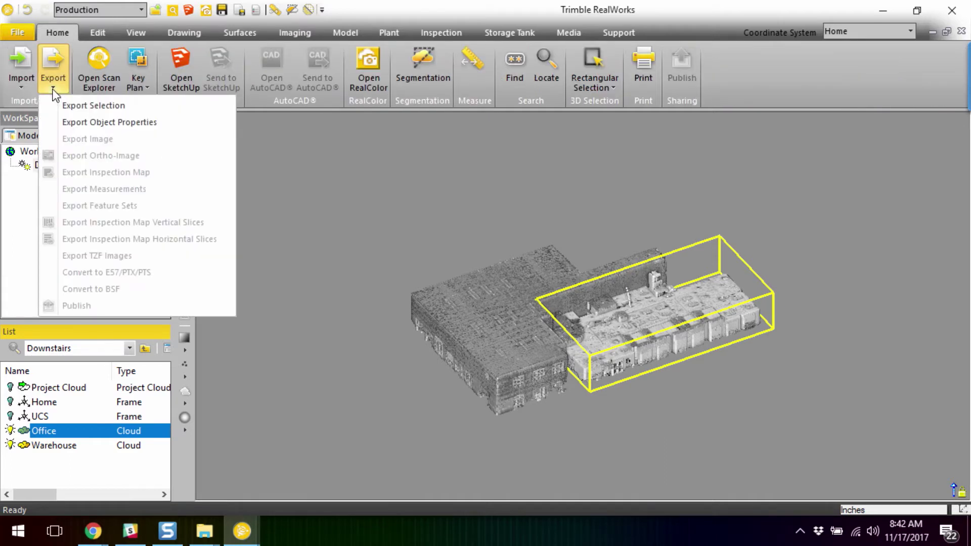
click(75, 105)
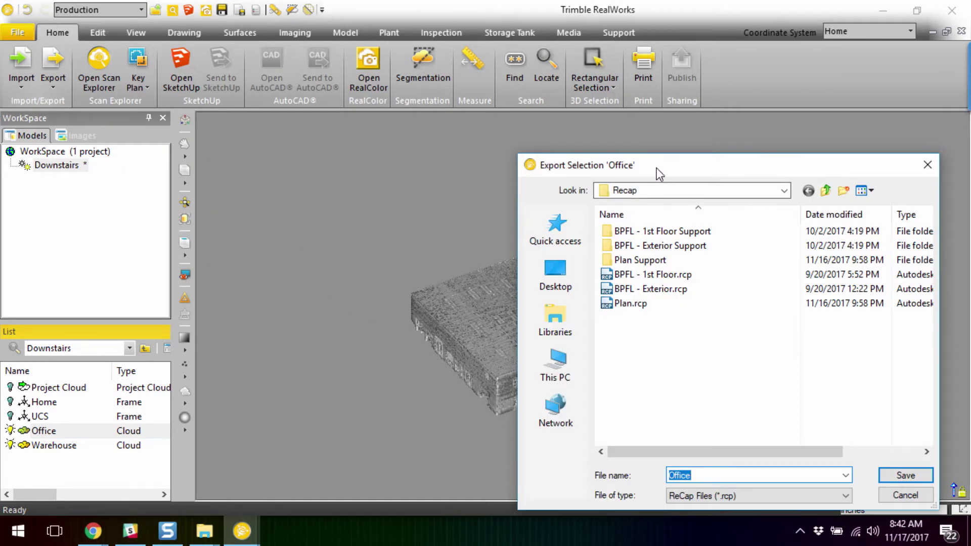
drag(656, 174, 430, 120)
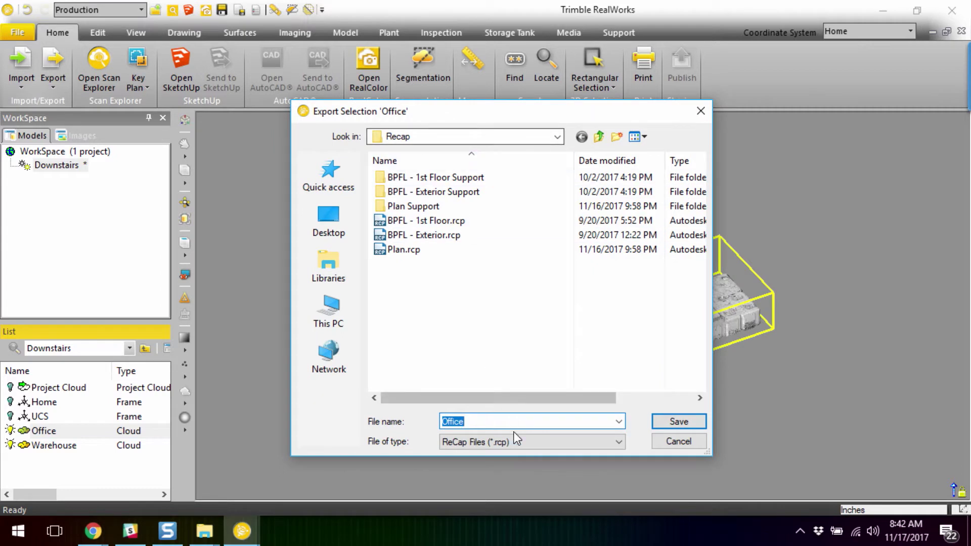
click(528, 441)
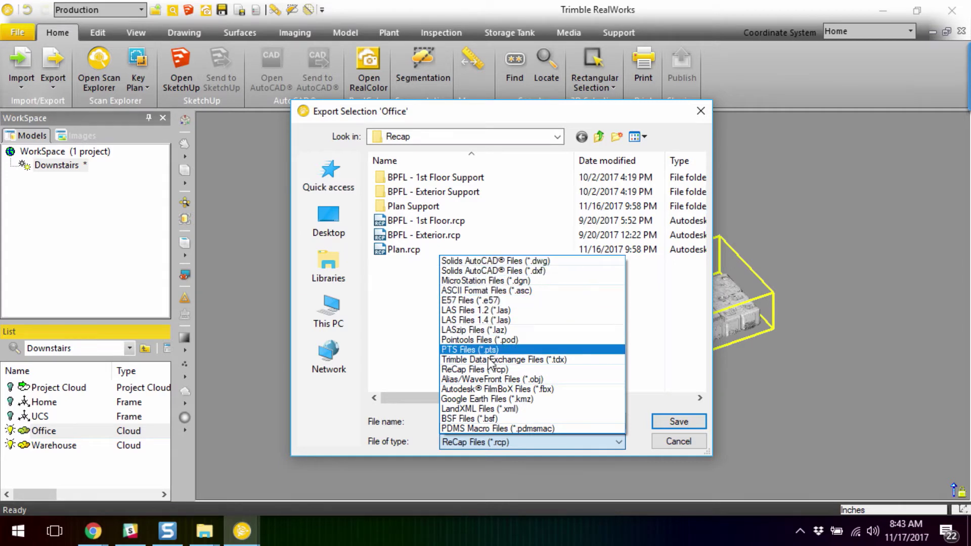
click(687, 443)
click(688, 443)
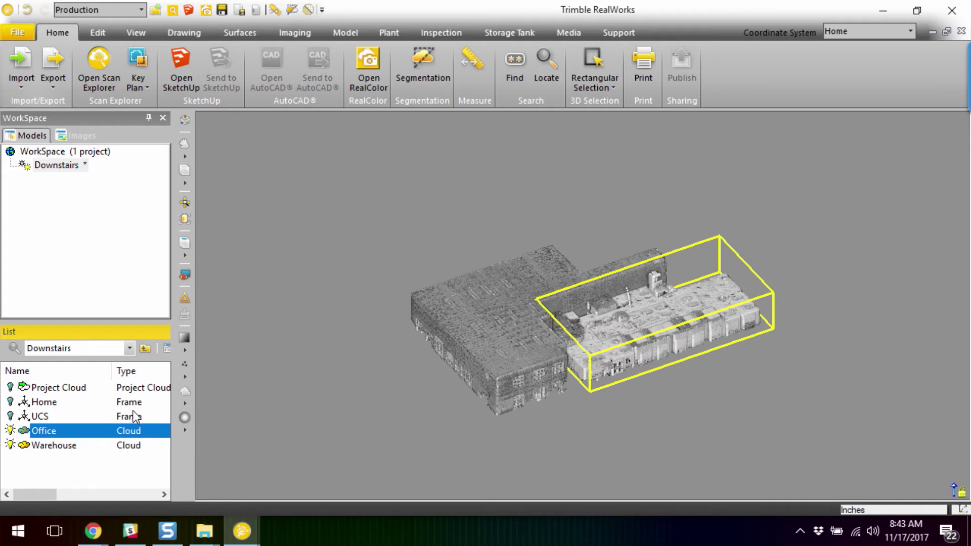